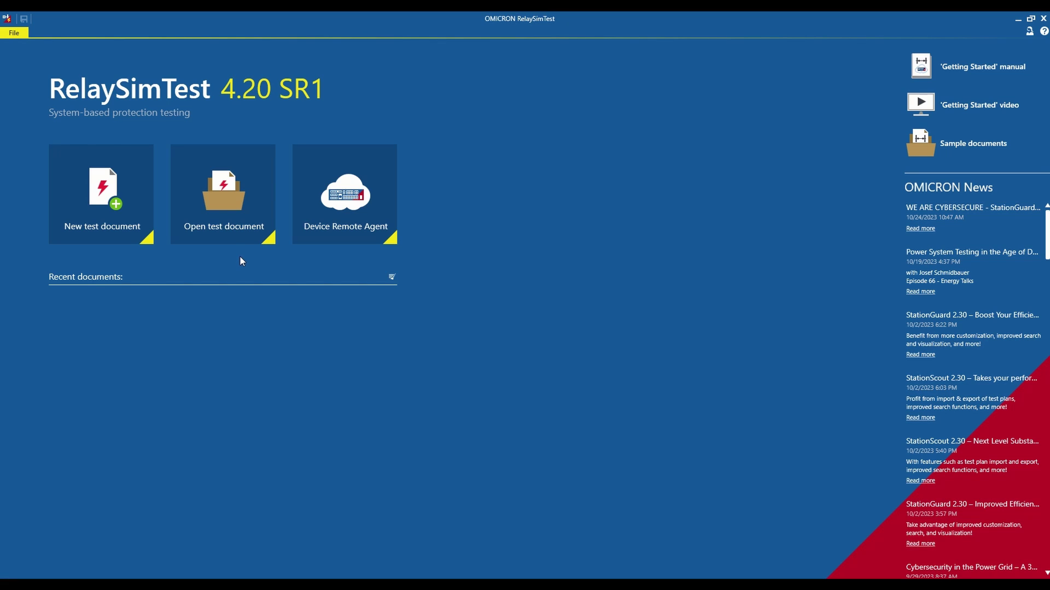
# Open the test document 'Getting started with Digital Twin in RelaySimTest.rstx'.
pyautogui.click(263, 232)
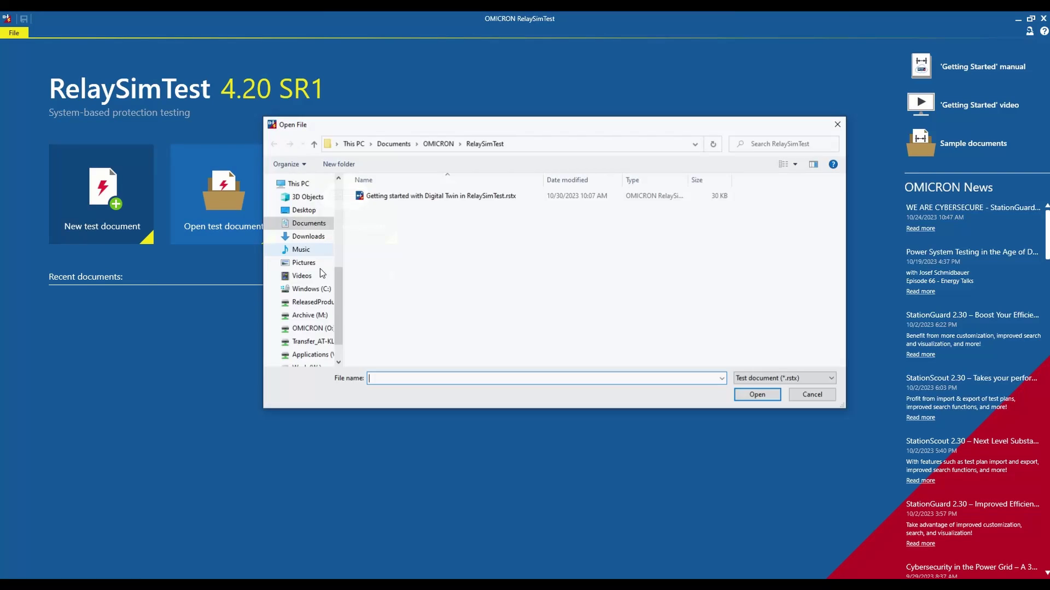
pyautogui.doubleClick(428, 197)
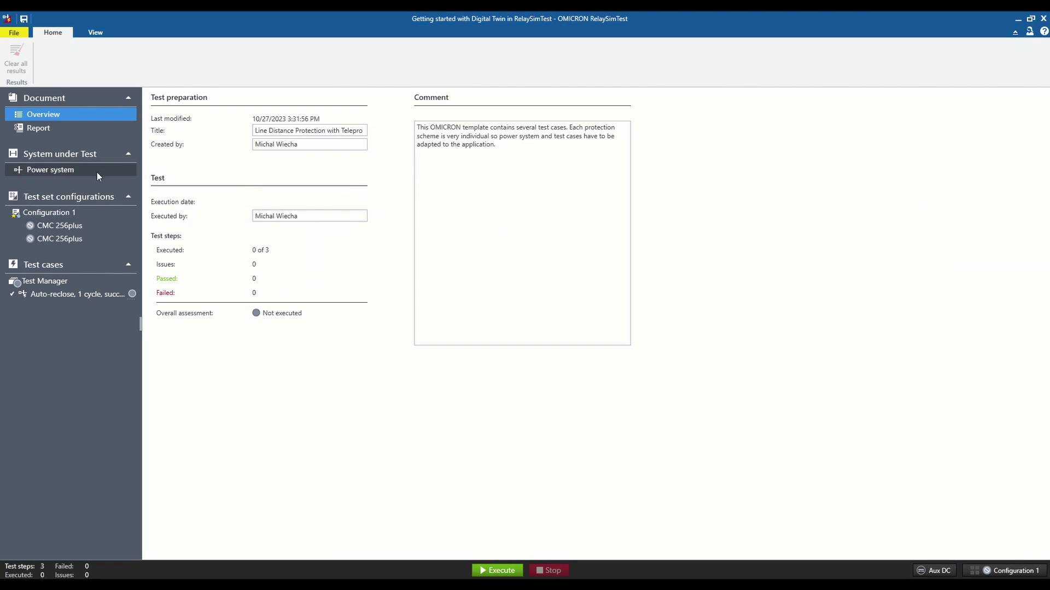
# Place a Digital Twin connection between Relay A and Relay B and switch on 'Use Digital Twin connection'.
pyautogui.click(96, 172)
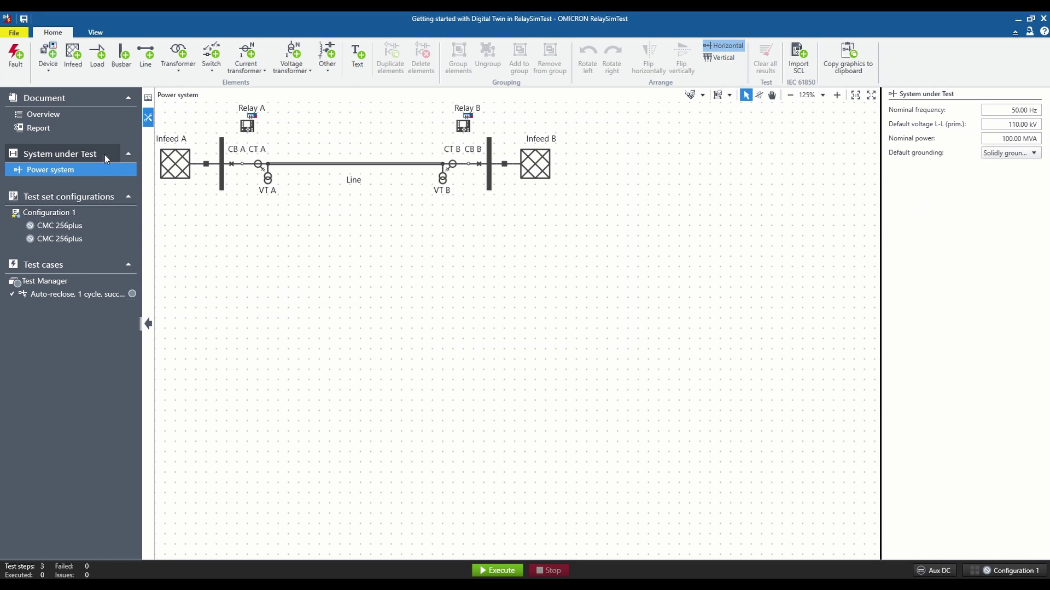
pyautogui.click(48, 60)
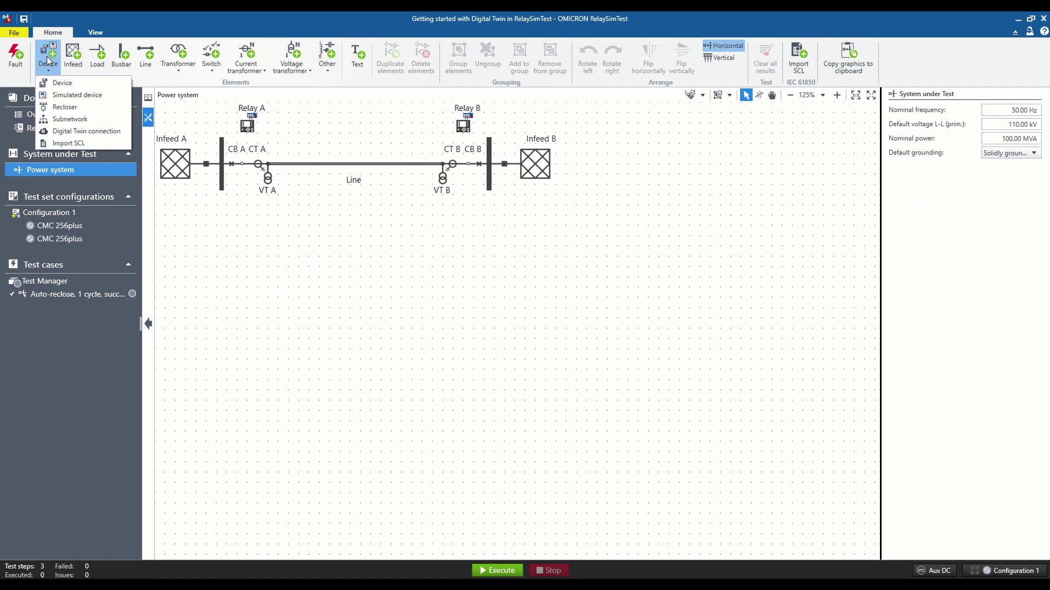
pyautogui.click(74, 131)
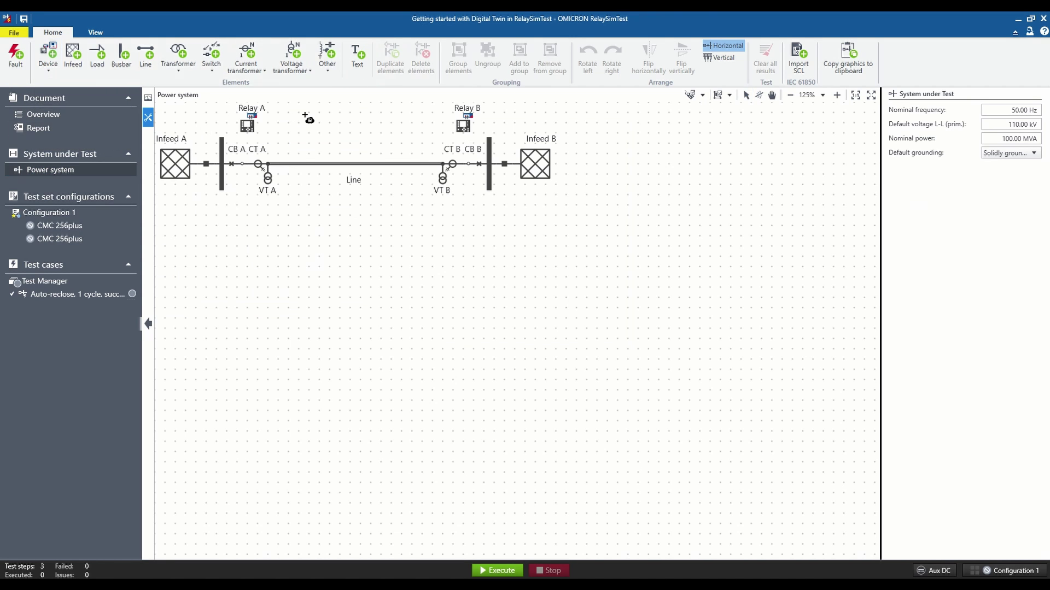
pyautogui.click(357, 123)
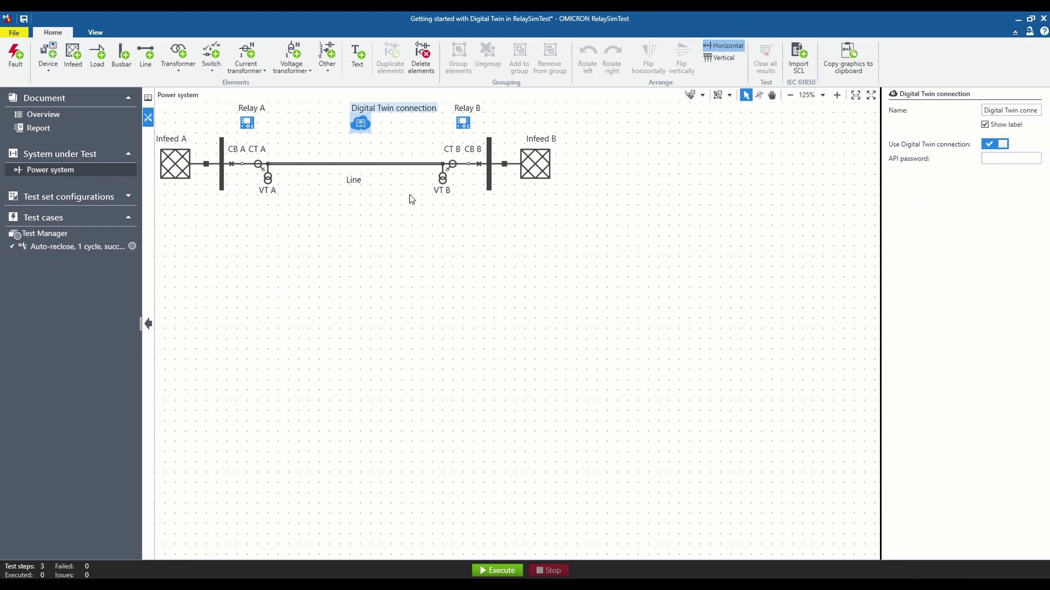
pyautogui.click(407, 222)
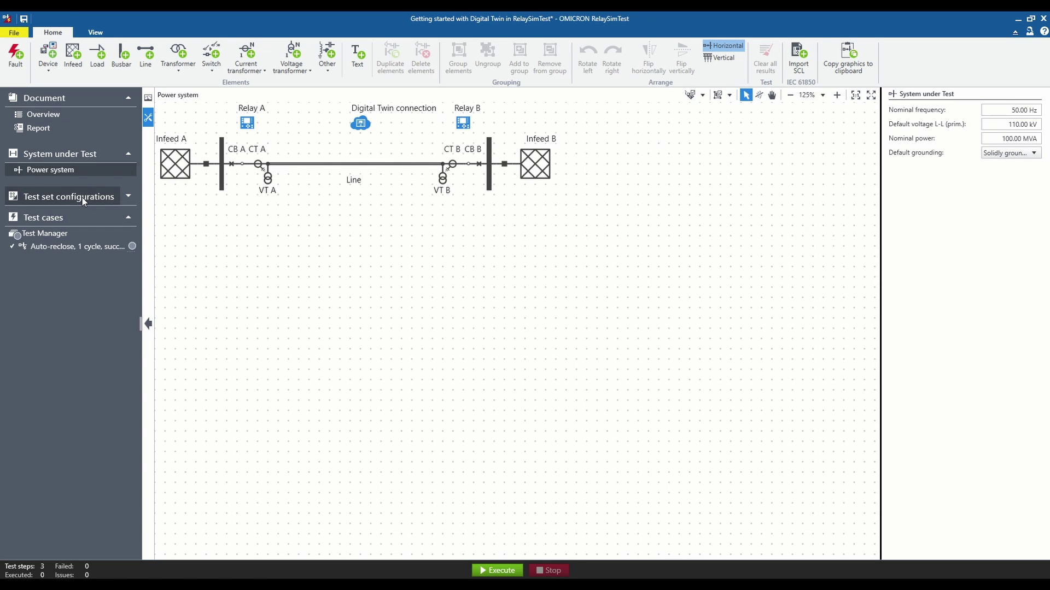
pyautogui.click(362, 126)
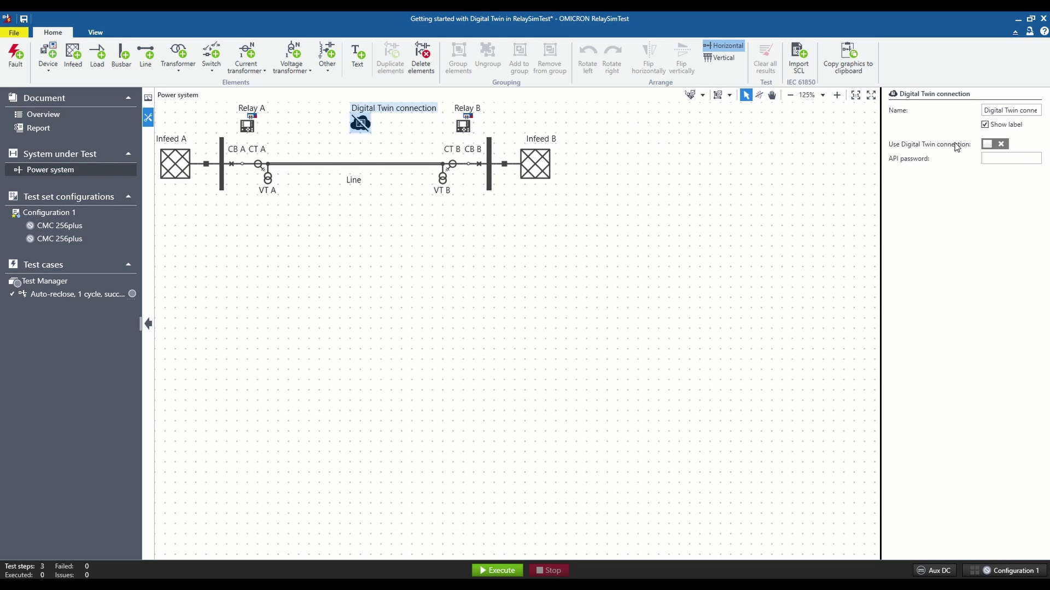
pyautogui.click(989, 146)
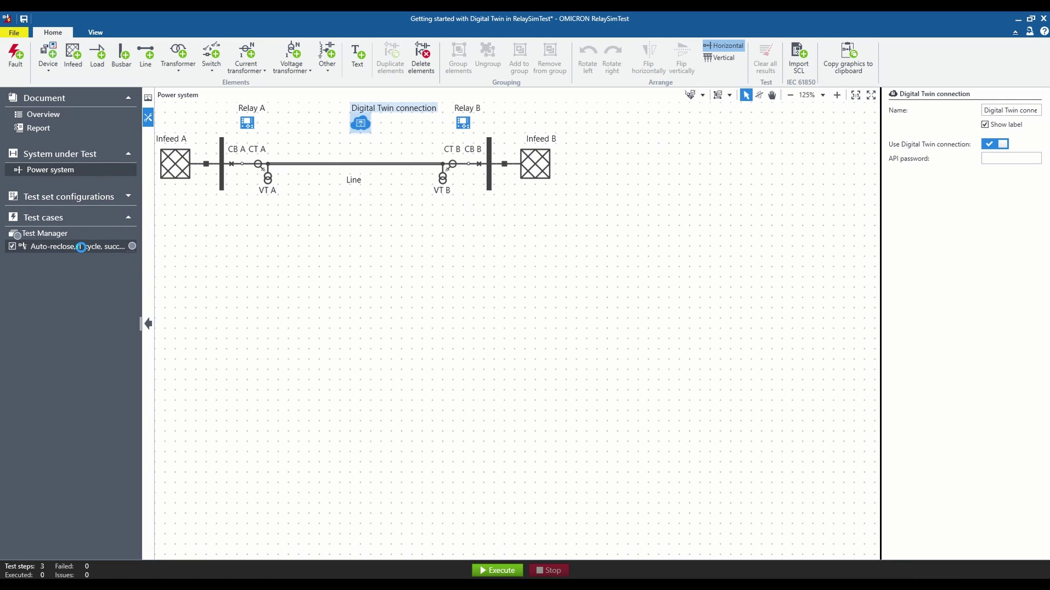
# Execute the Auto-reclose test case, then switch to the SIPROTEC DigitalTwin device list.
pyautogui.click(83, 249)
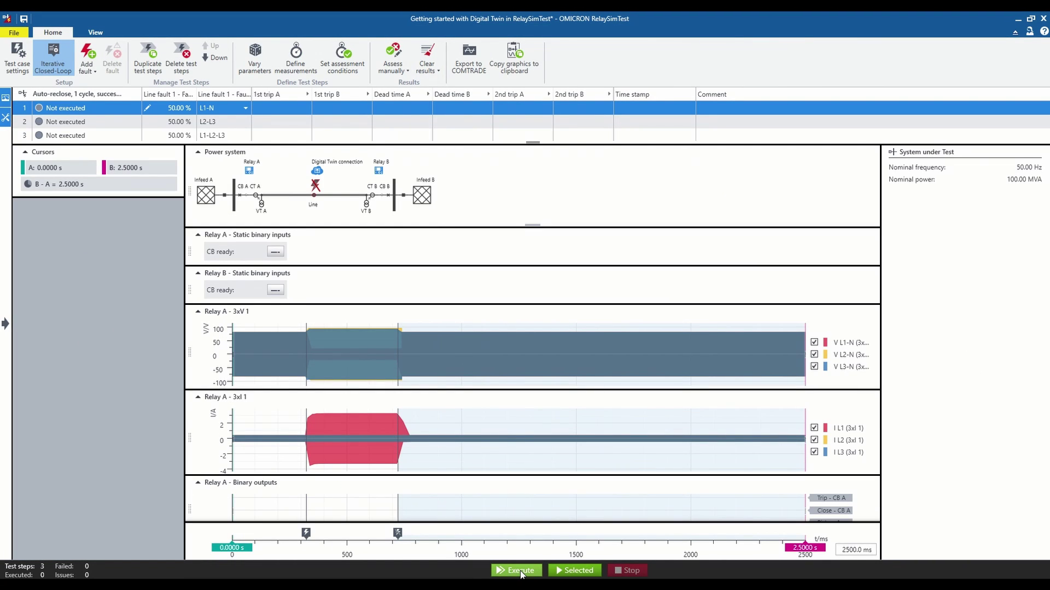
pyautogui.click(520, 571)
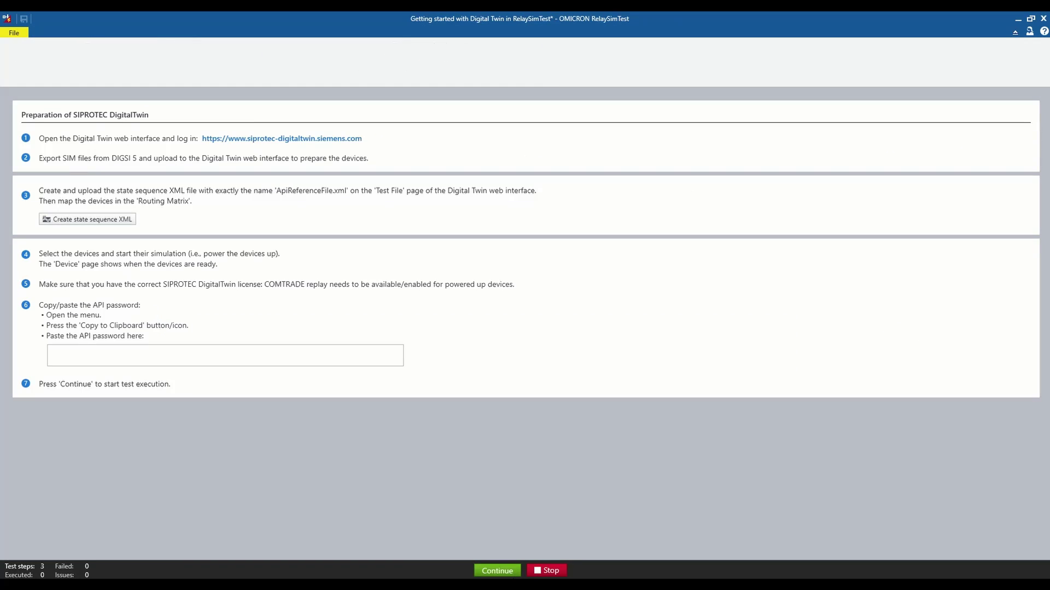
pyautogui.click(352, 148)
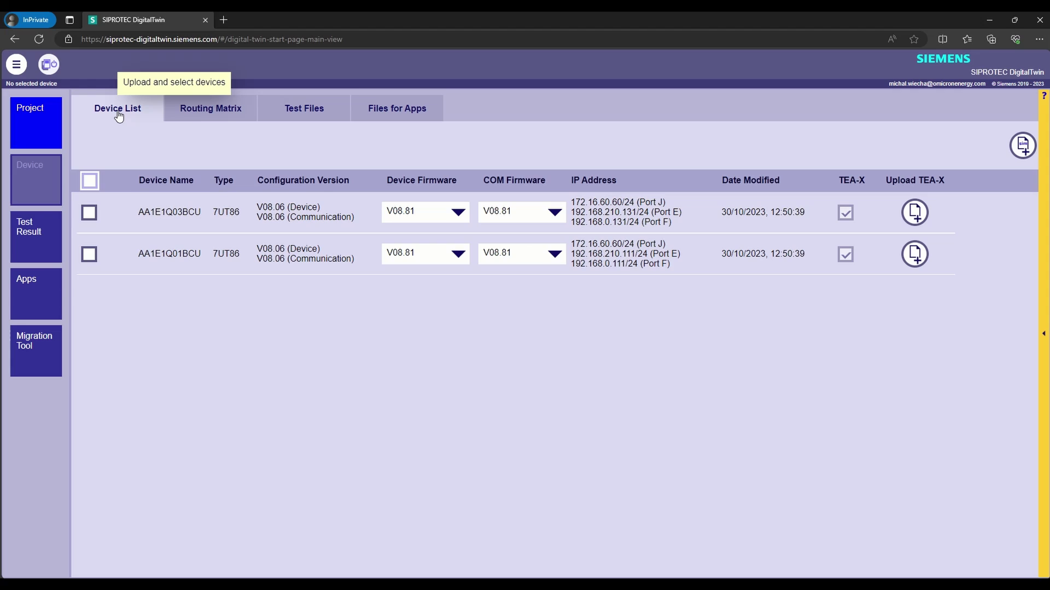
# Cancel the Sim-file upload, tick devices AA1E1Q01BCU and AA1E1Q03BCU, and return to RelaySimTest.
pyautogui.click(1023, 146)
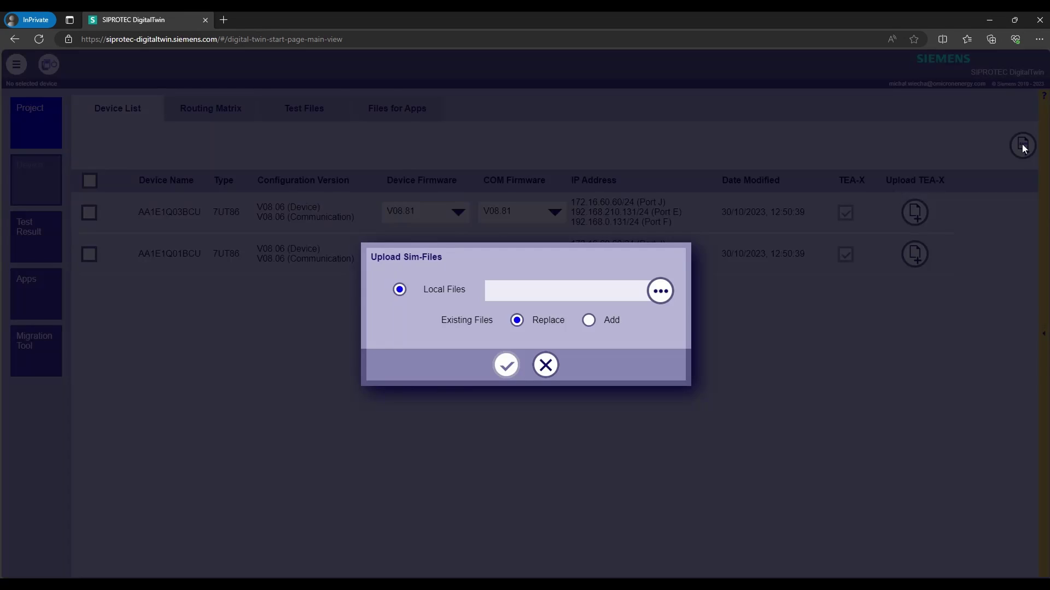
pyautogui.click(546, 366)
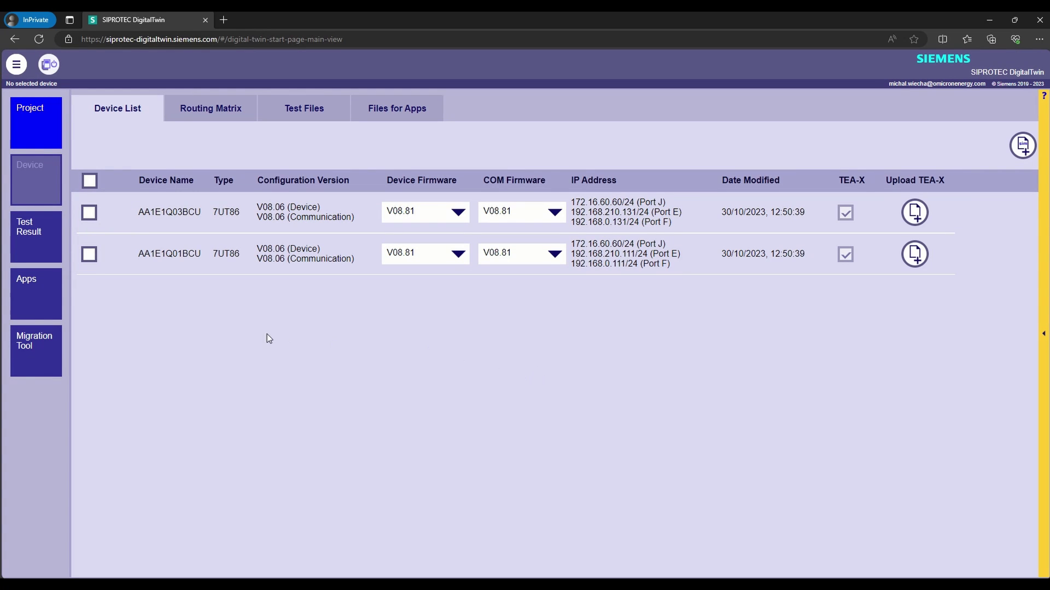
pyautogui.click(89, 255)
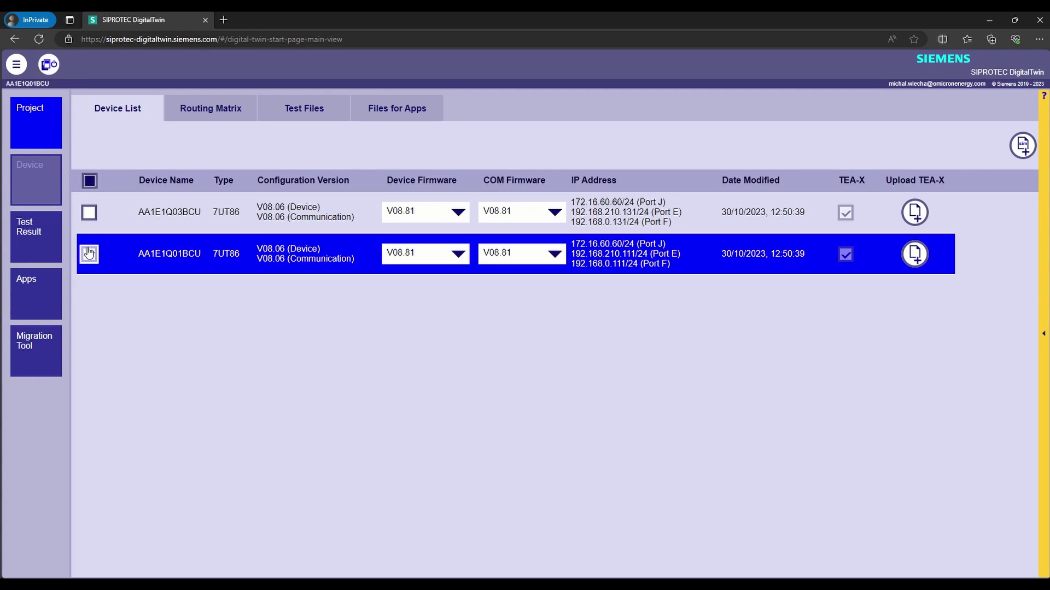
pyautogui.click(89, 213)
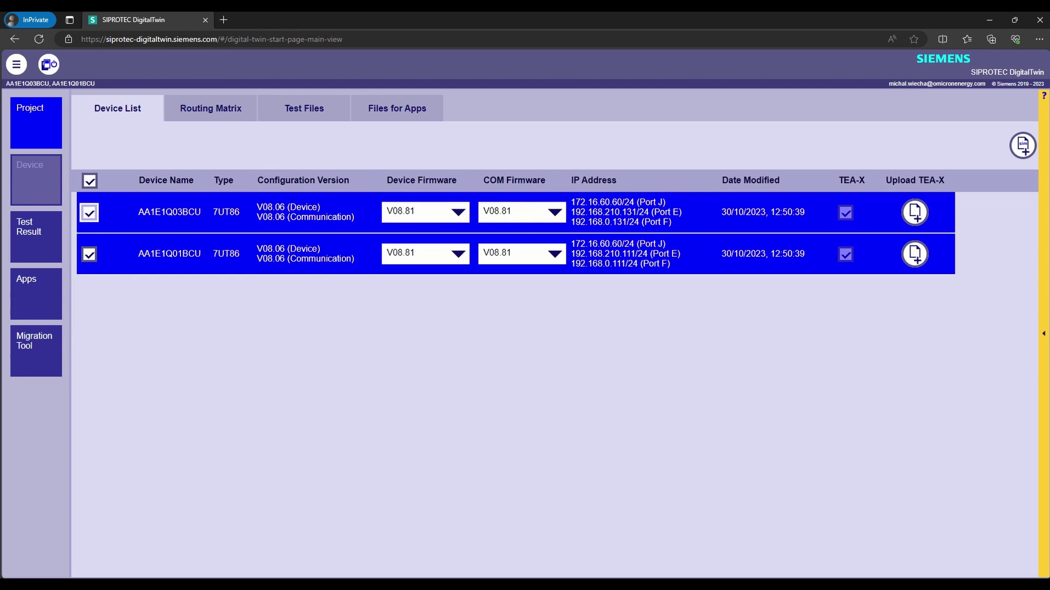
pyautogui.click(273, 525)
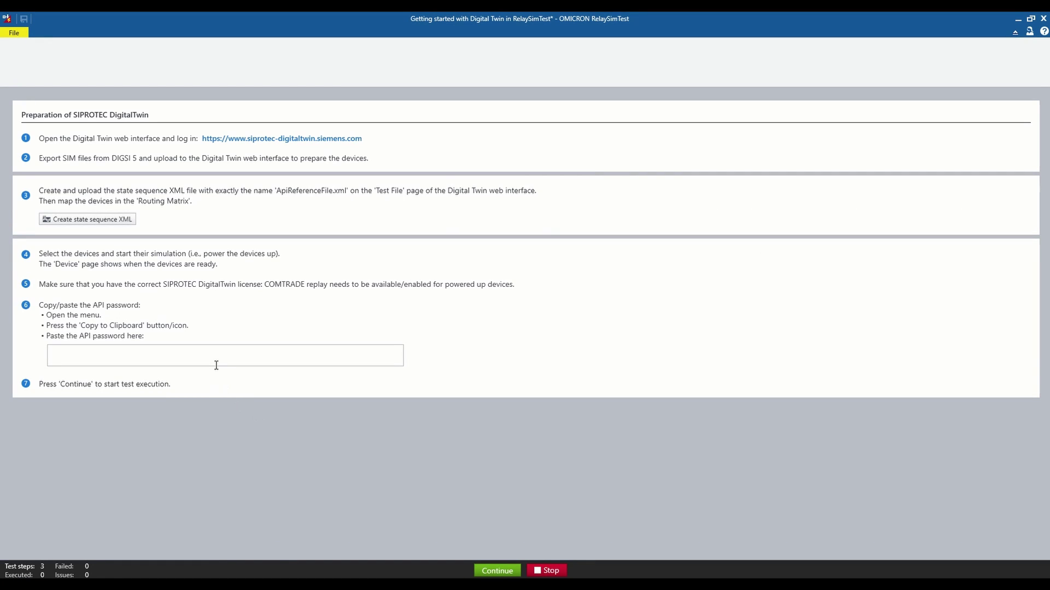
# Start creating the state sequence XML file but cancel its save dialog.
pyautogui.click(116, 224)
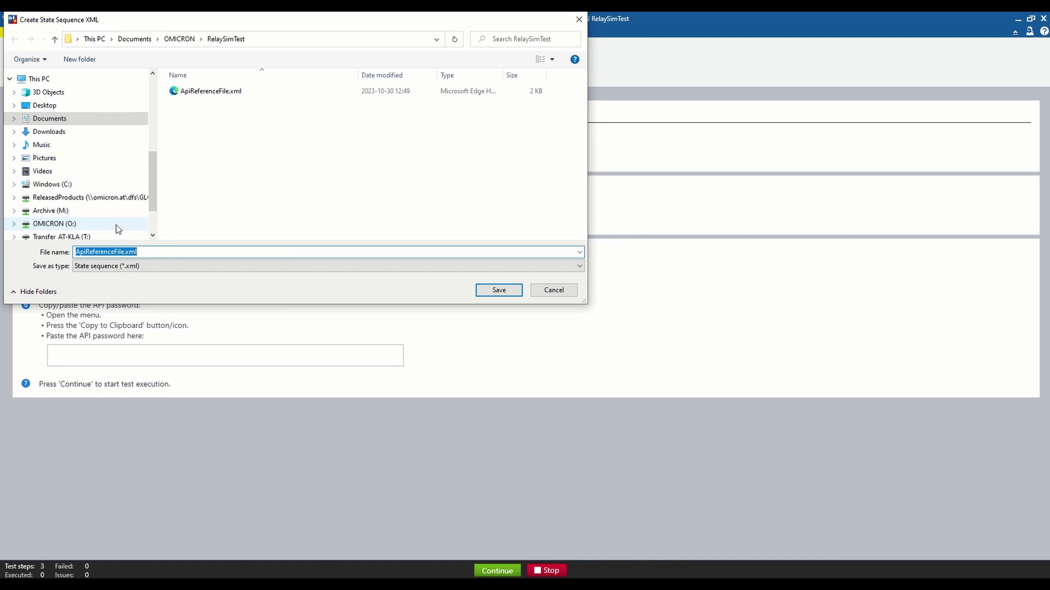
pyautogui.click(553, 290)
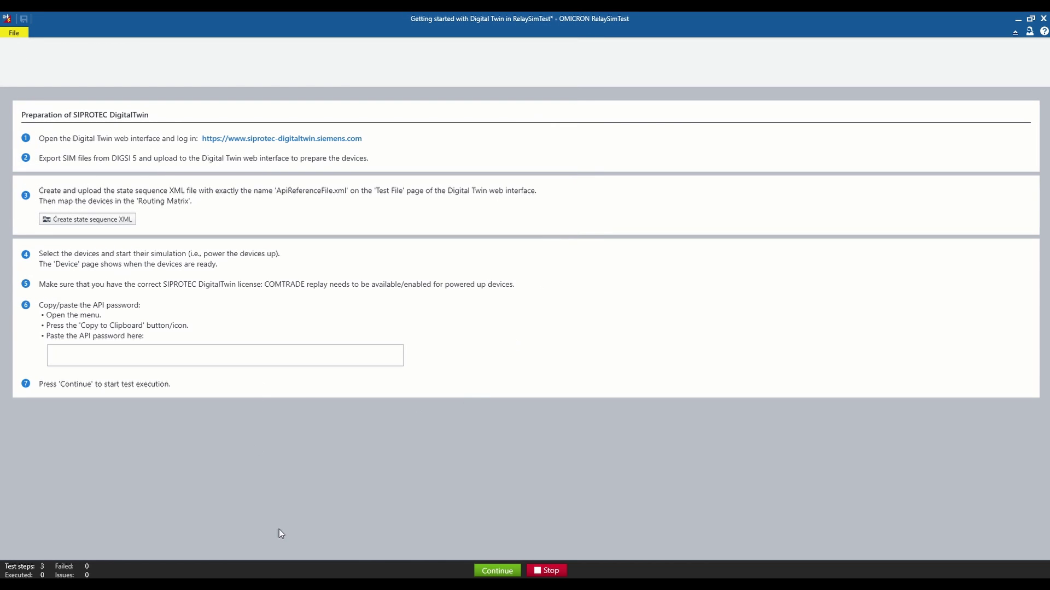
# Check ApiReferenceFile under Test Files in DigitalTwin, then view the voltage Routing Matrix.
pyautogui.hotkey('alt', 'Tab')
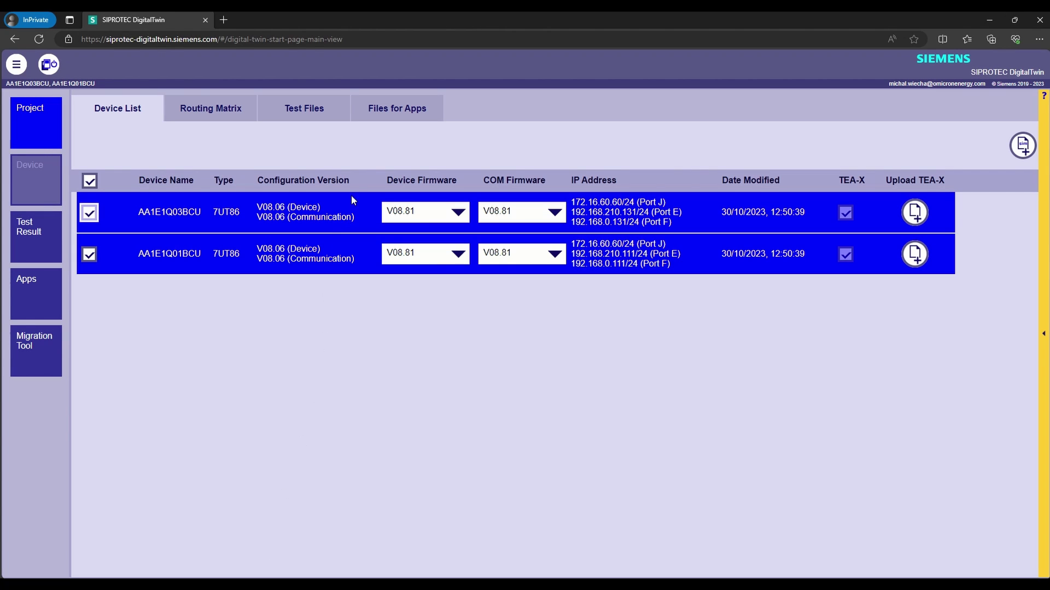
pyautogui.click(333, 120)
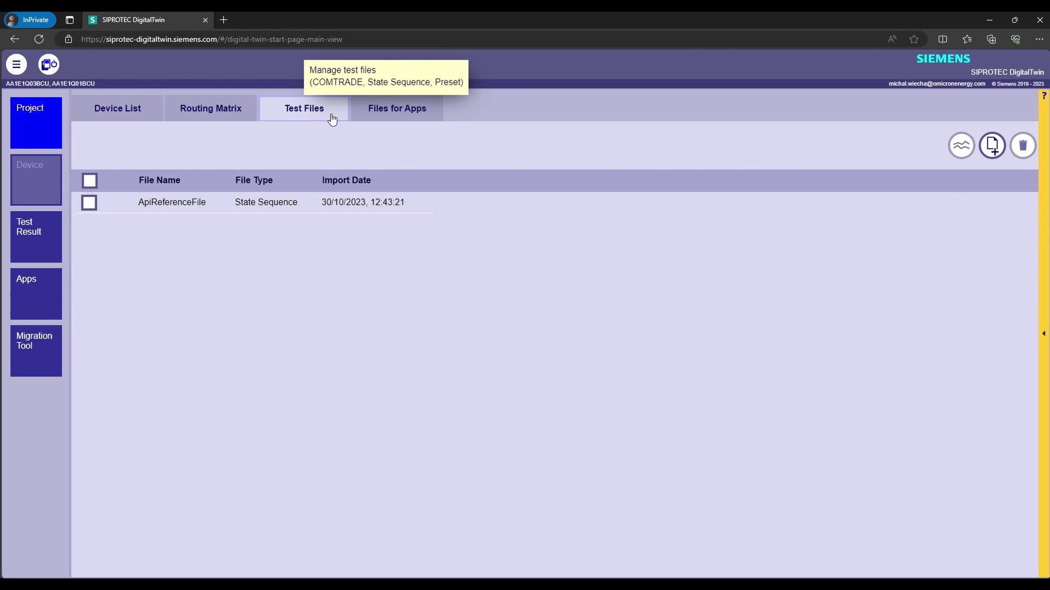
pyautogui.click(237, 113)
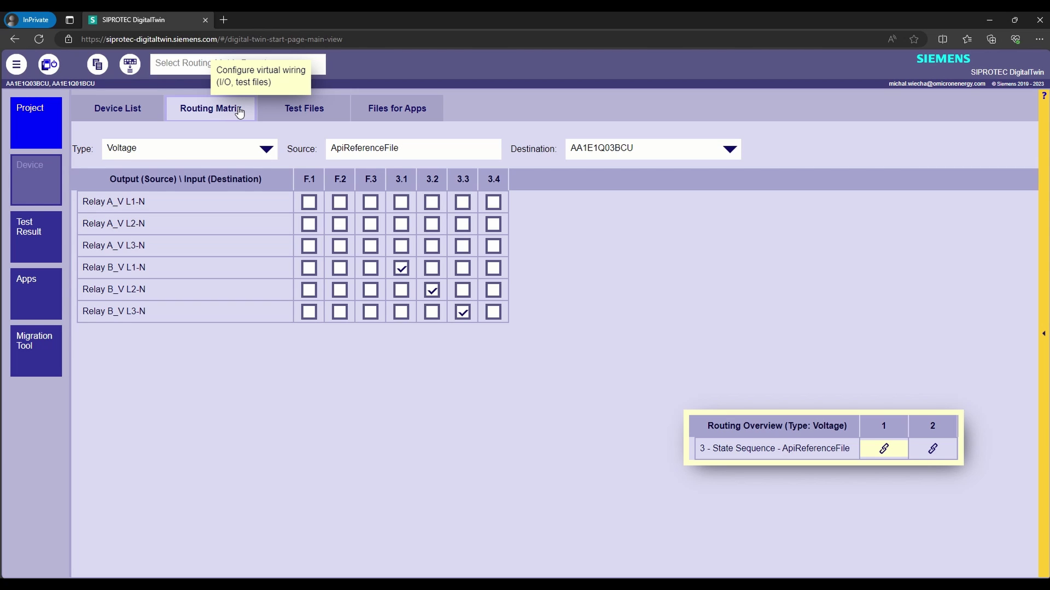
# Switch the routing matrix type to Current, then to Binary.
pyautogui.click(194, 158)
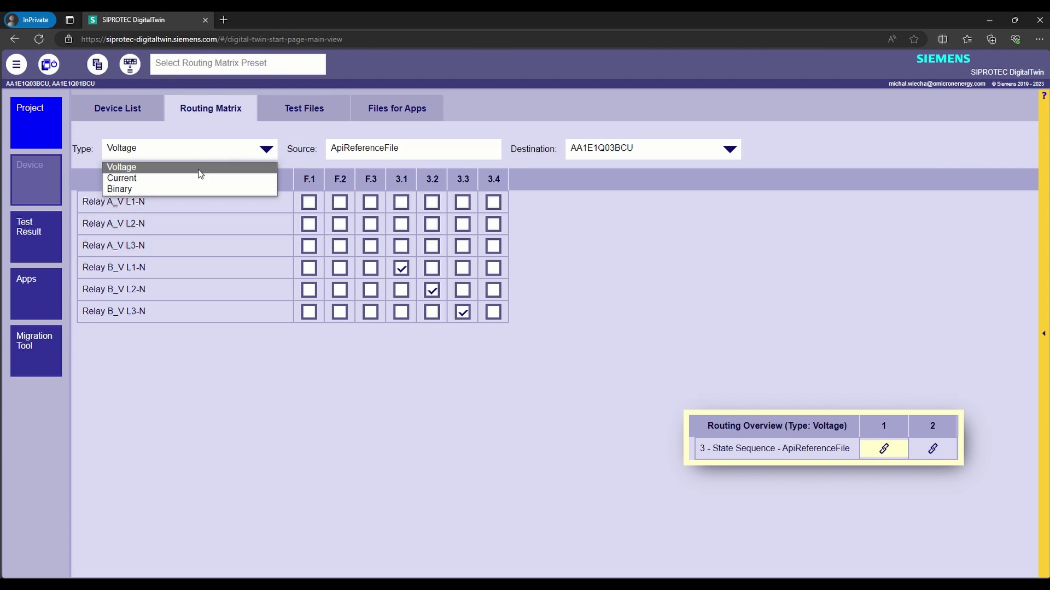
pyautogui.click(199, 175)
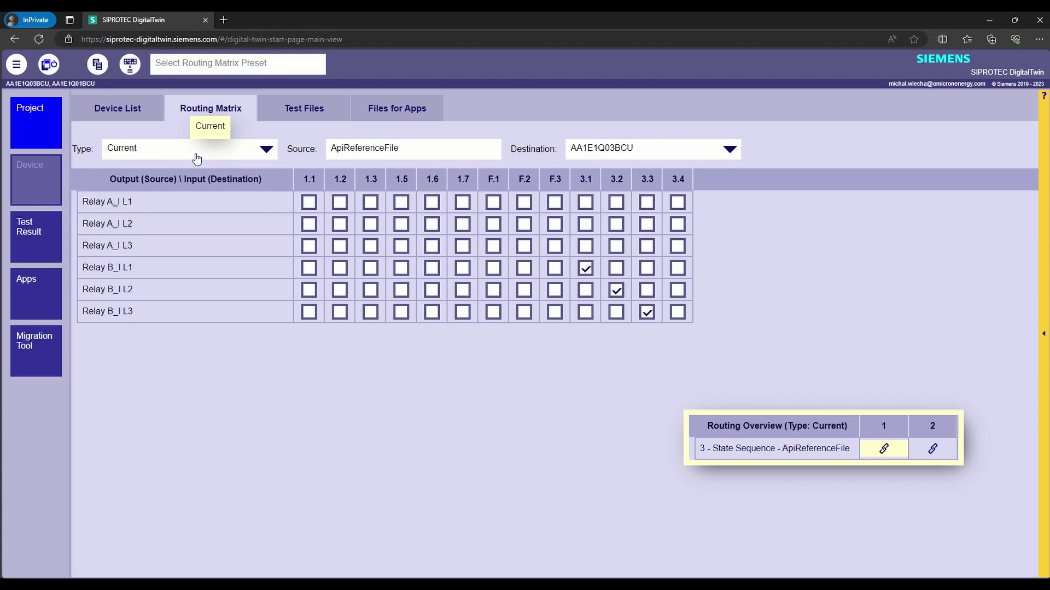
pyautogui.click(194, 156)
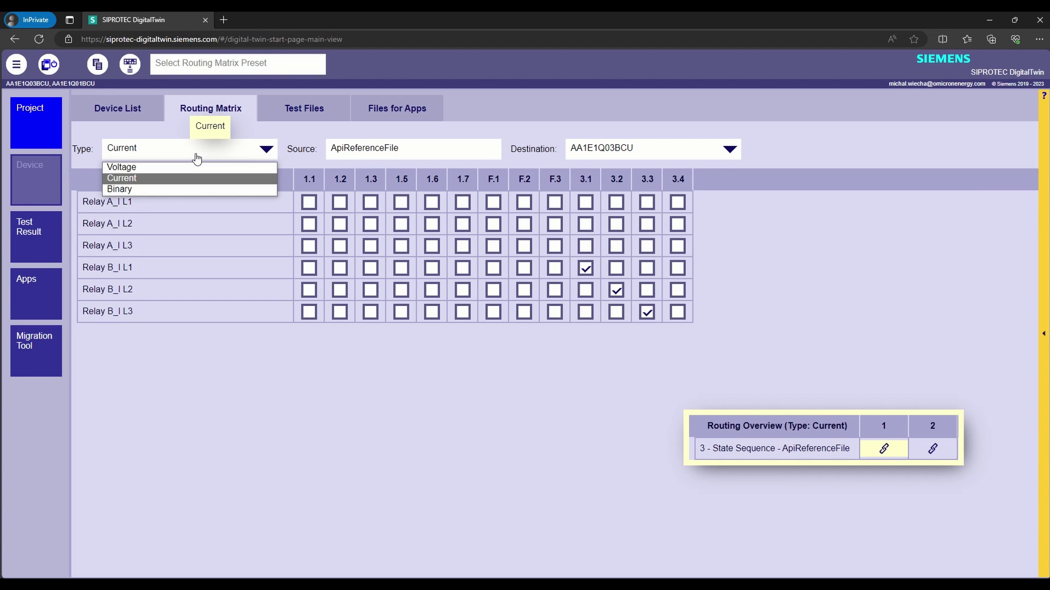
pyautogui.click(196, 187)
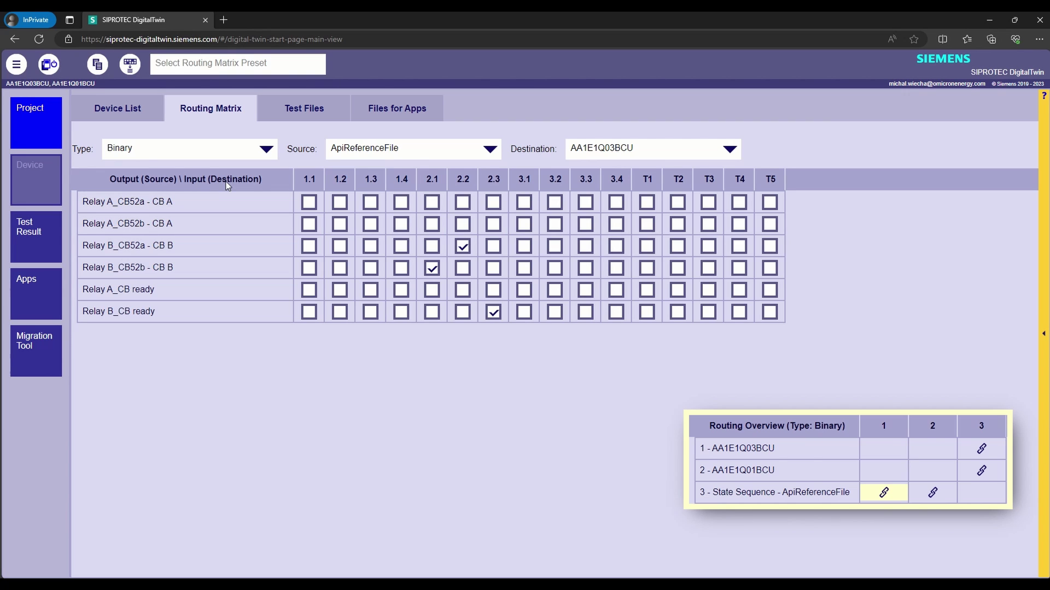
# Show binary routing from source ApiReferenceFile into destination relay AA1E1Q01BCU.
pyautogui.click(441, 145)
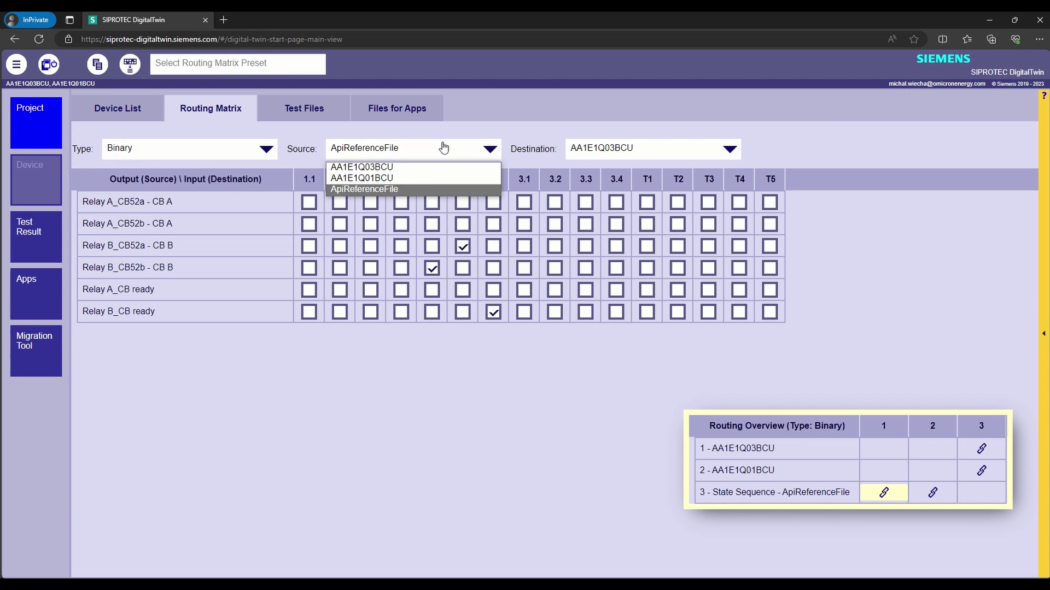
pyautogui.click(432, 189)
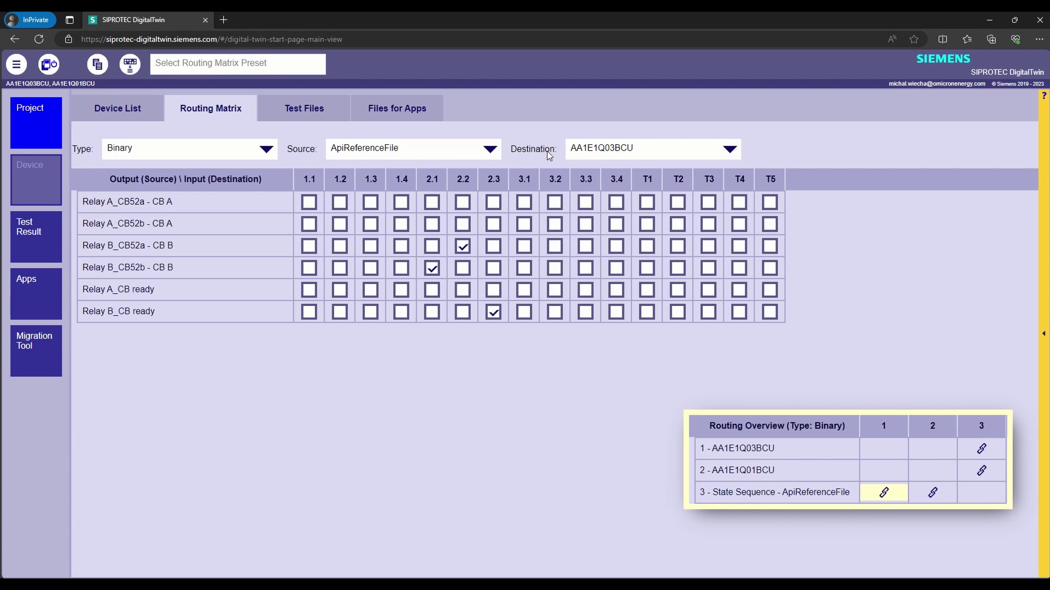
pyautogui.click(591, 152)
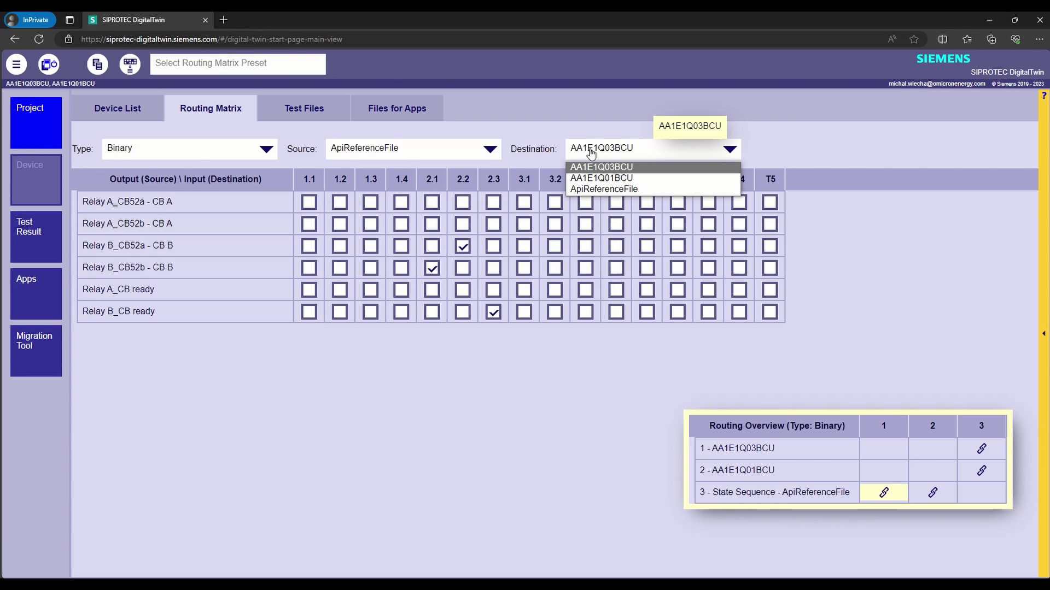
pyautogui.click(601, 179)
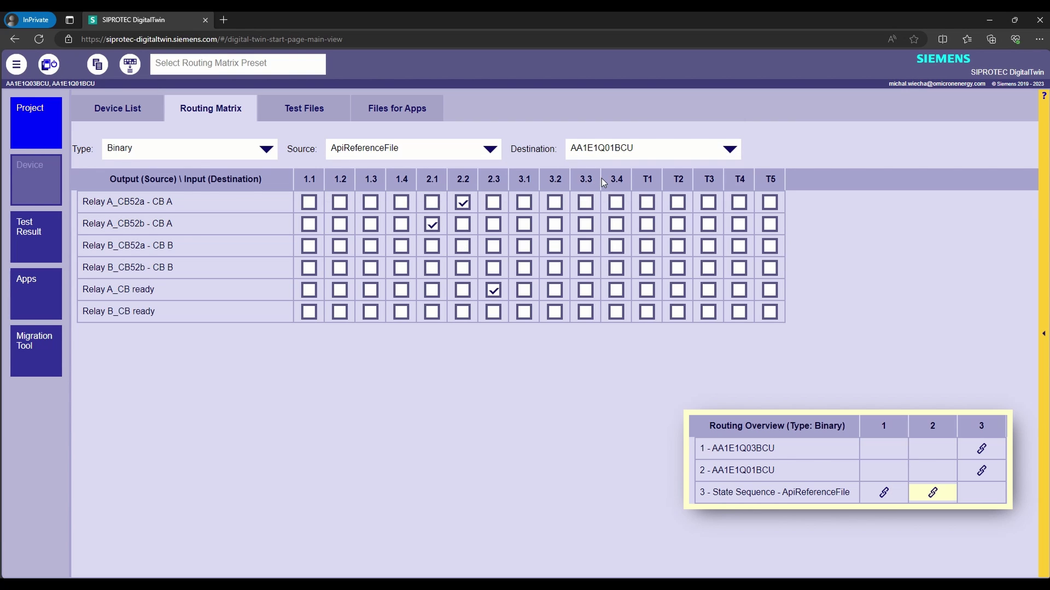
# Set Source to AA1E1Q01BCU and Destination to ApiReferenceFile to see BO 1.3, 1.4, 3.3 routing.
pyautogui.click(486, 149)
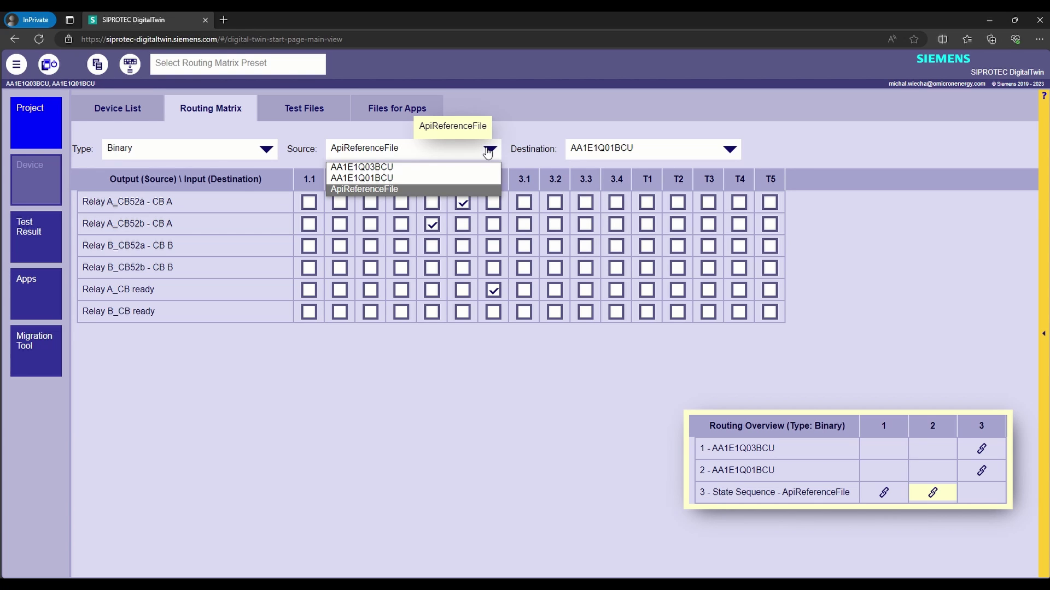
pyautogui.click(481, 177)
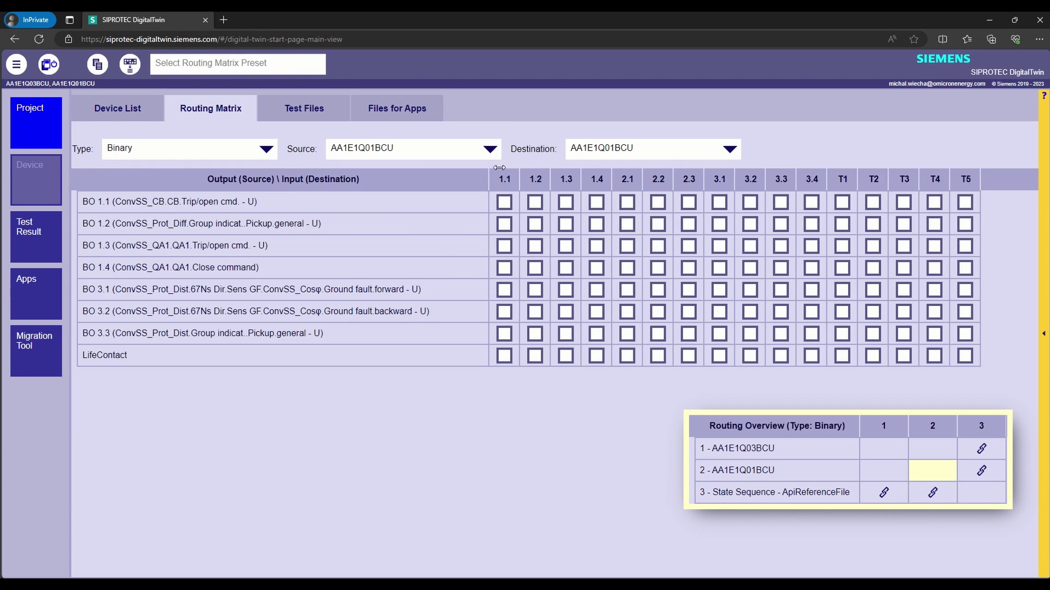
pyautogui.click(584, 156)
pyautogui.click(597, 190)
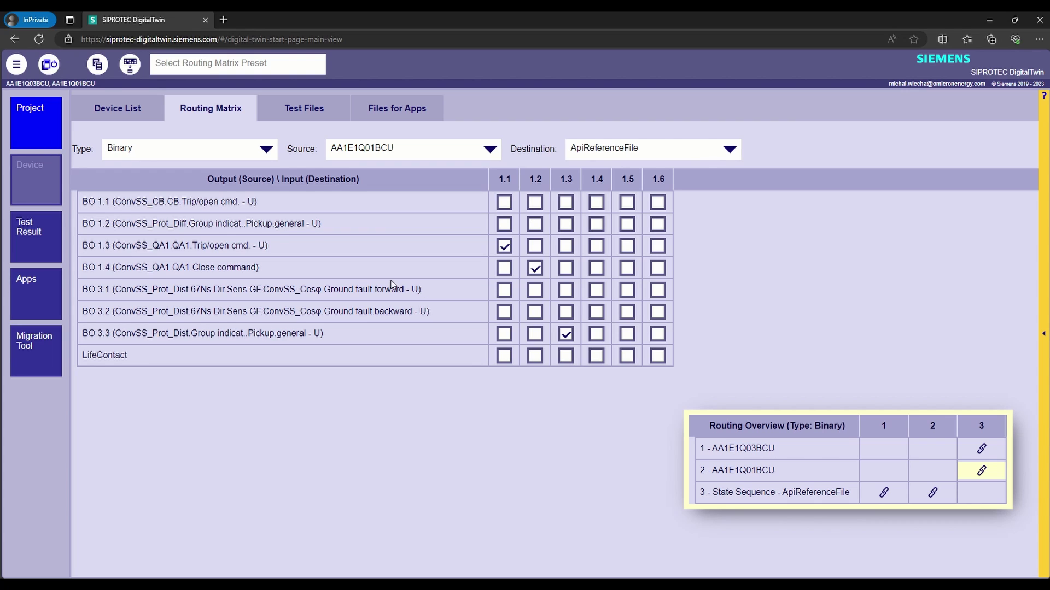
# Start the relay simulation, generate and copy a new API password, then return to RelaySimTest.
pyautogui.click(50, 65)
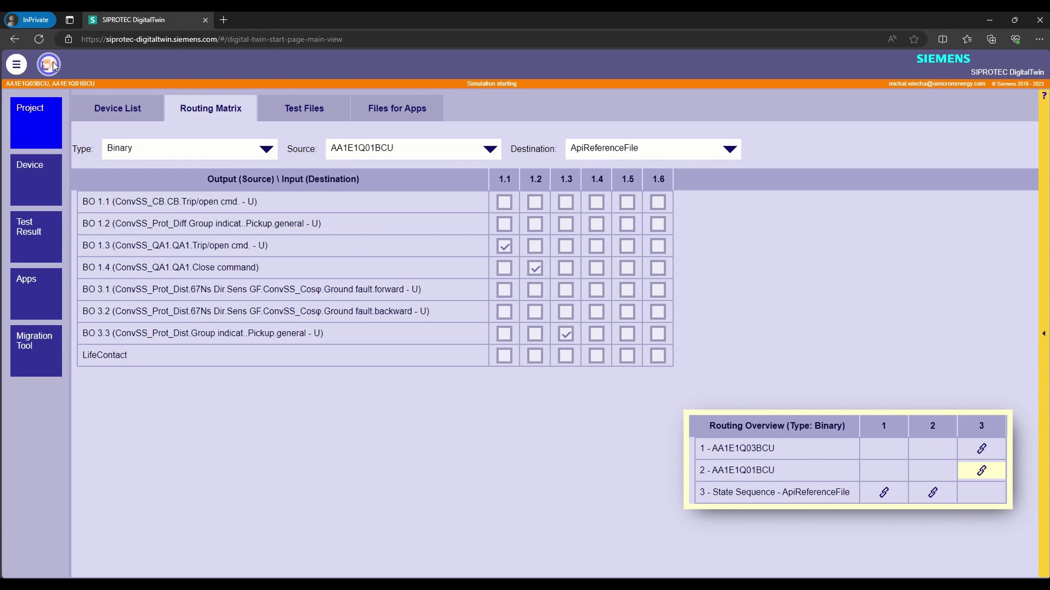
pyautogui.click(17, 65)
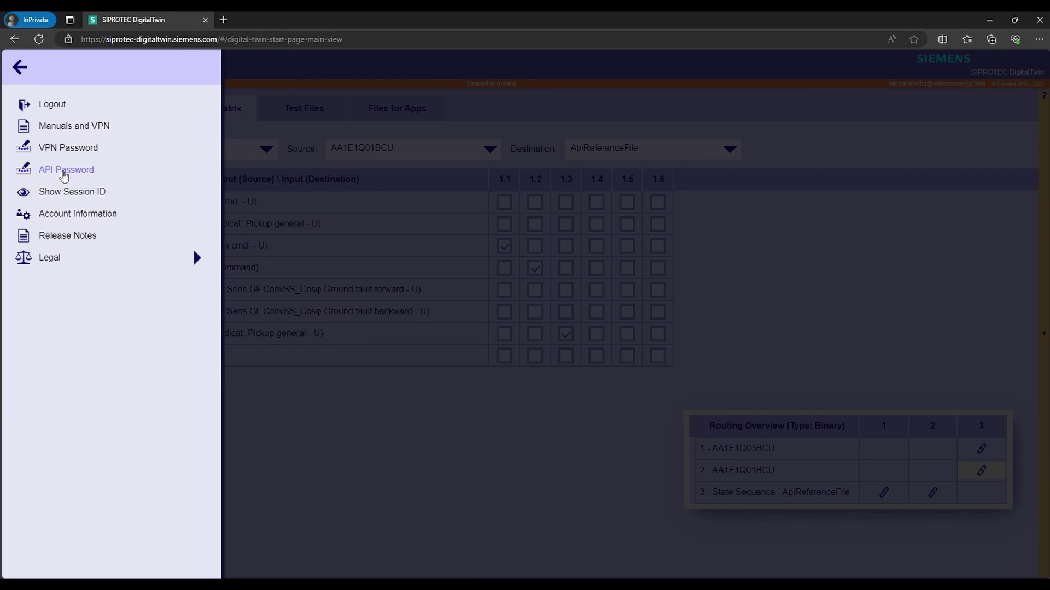
pyautogui.click(63, 172)
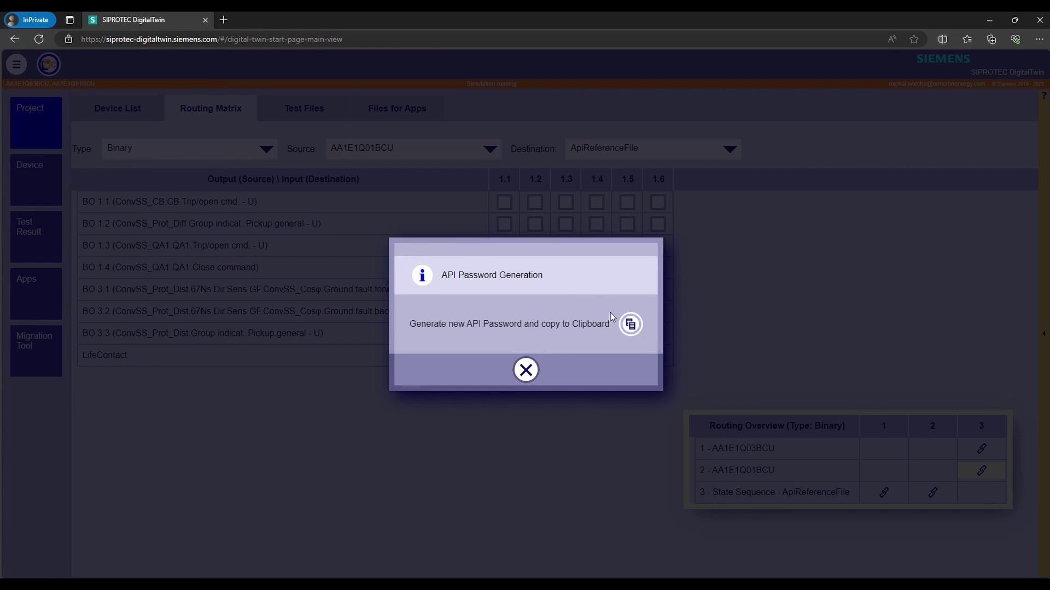
pyautogui.click(631, 325)
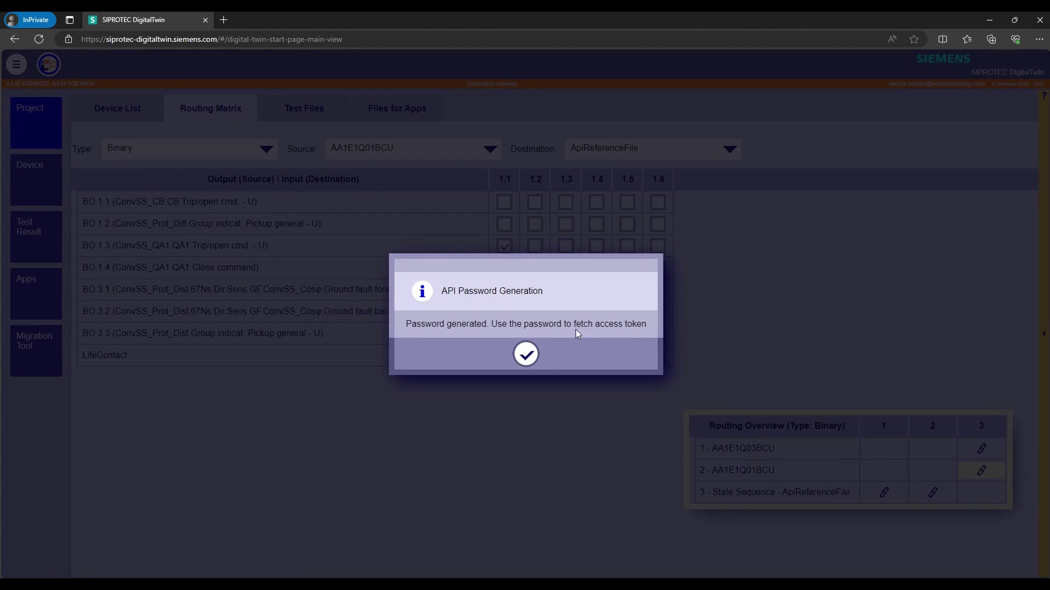
pyautogui.click(526, 354)
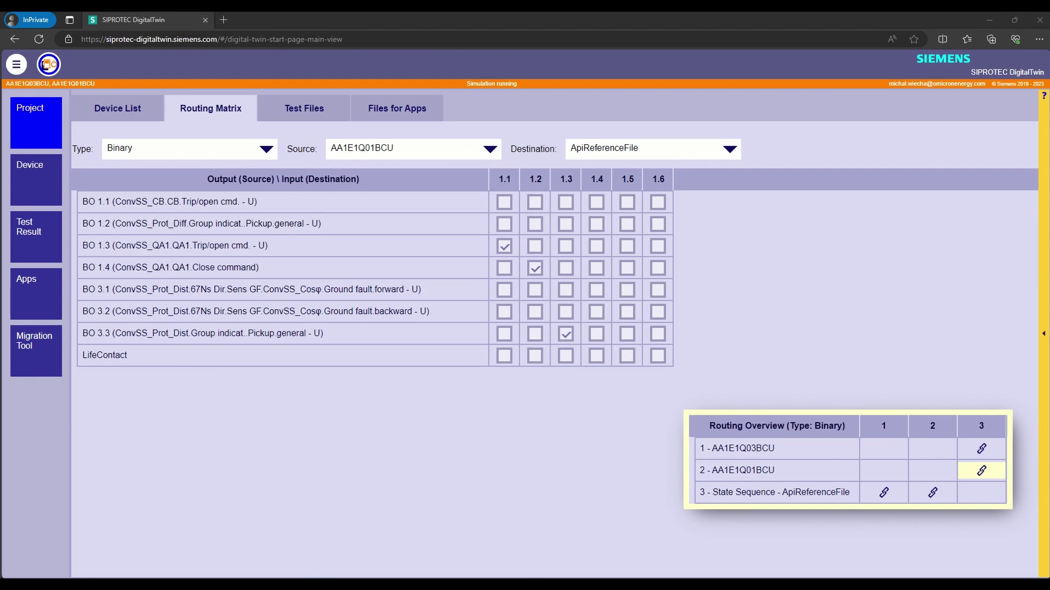
pyautogui.hotkey('alt', 'Tab')
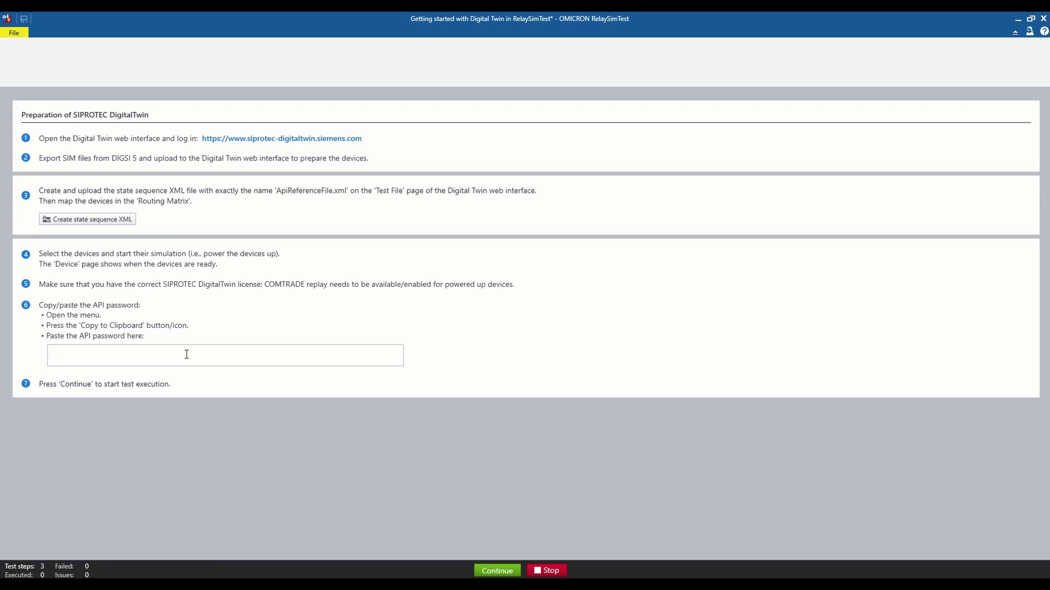
# Paste the copied API password into RelaySimTest's API password field, then return to DigitalTwin.
pyautogui.hotkey('ctrl', 'v')
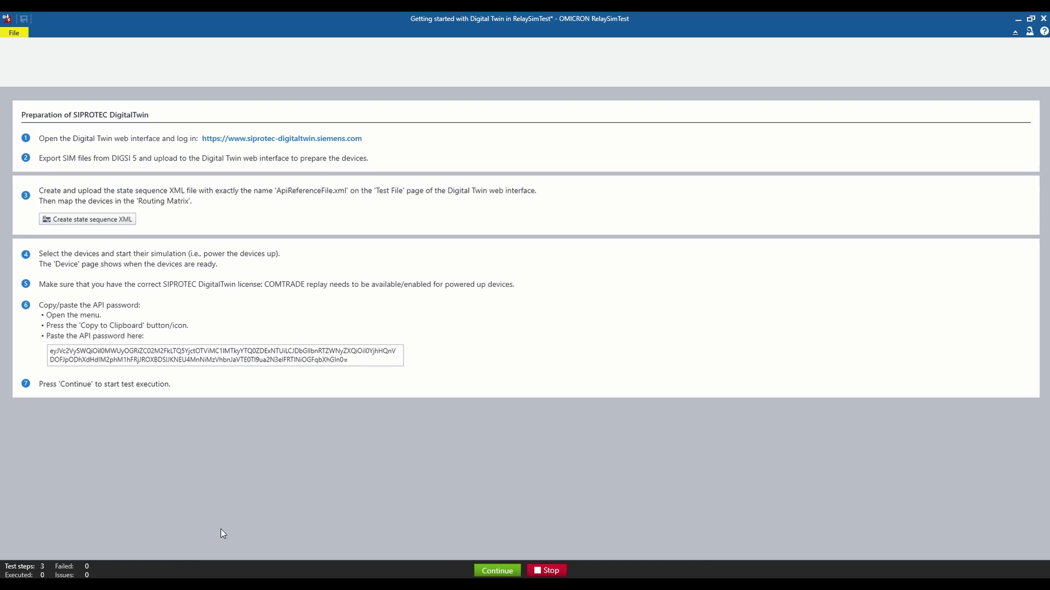
pyautogui.hotkey('alt', 'Tab')
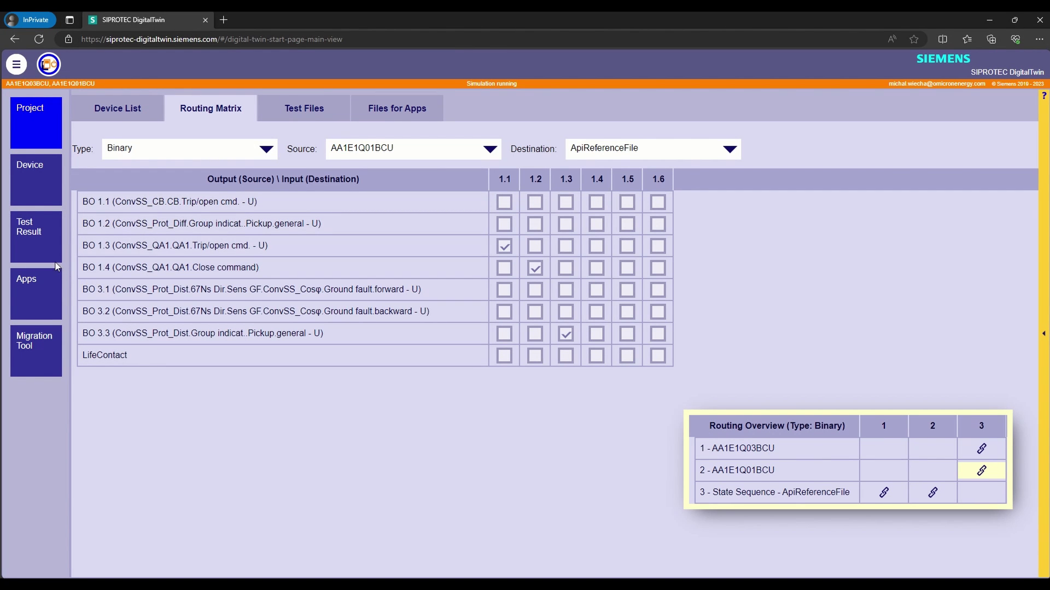
# Show the DigitalTwin Device page with relay AA1E1Q03BCU's live HMI and measured values.
pyautogui.click(34, 201)
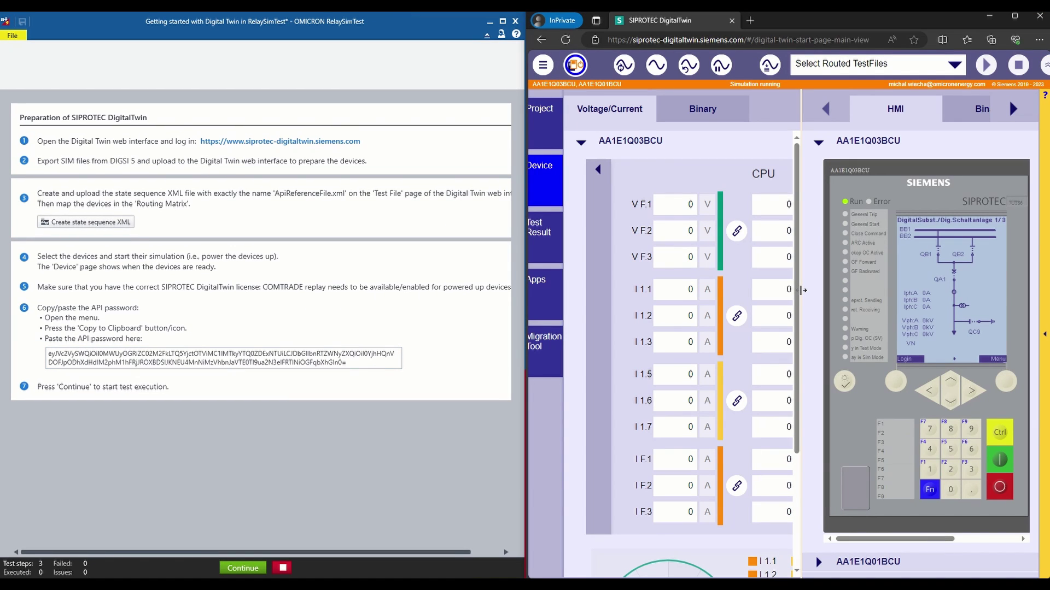
# Widen the relay HMI panel and start execution of test step 1 of 3 with the Digital Twin.
pyautogui.moveTo(802, 295); pyautogui.dragTo(600, 306)
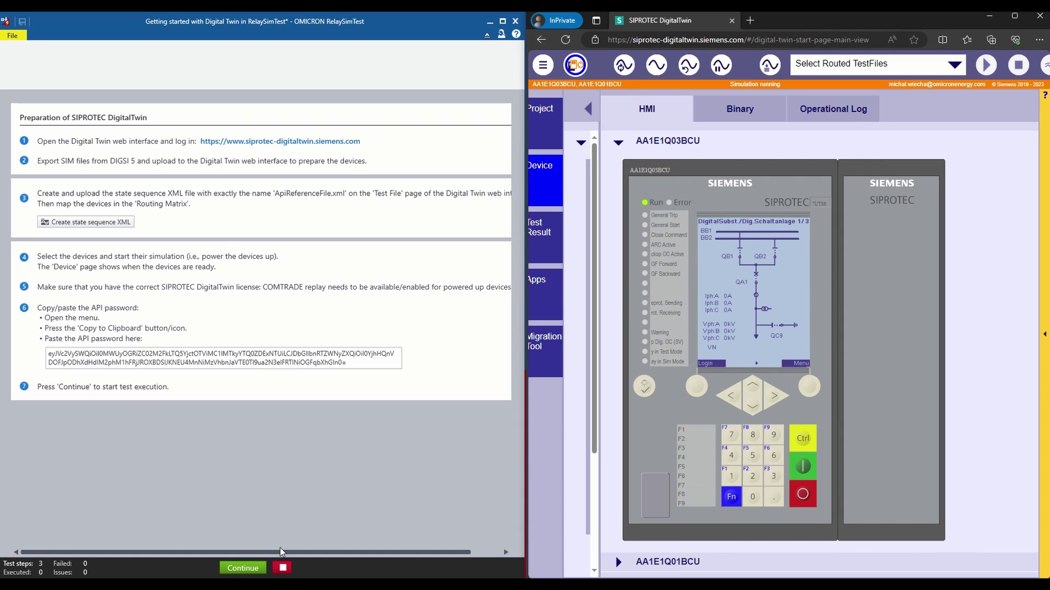
pyautogui.click(259, 571)
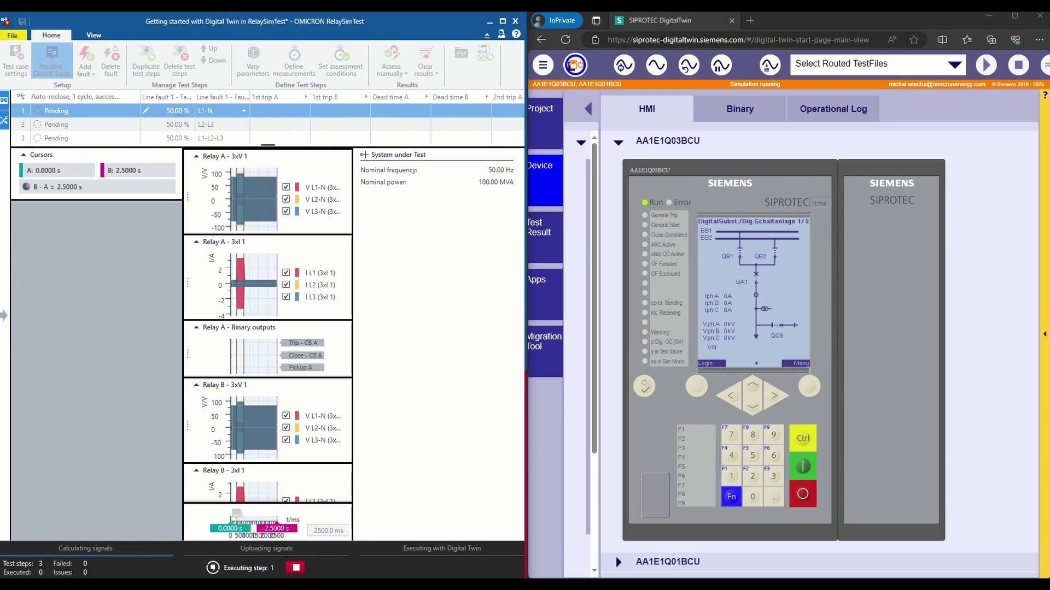
# Collapse the Cursors and System under Test panels so the signal plots span full width.
pyautogui.click(4, 103)
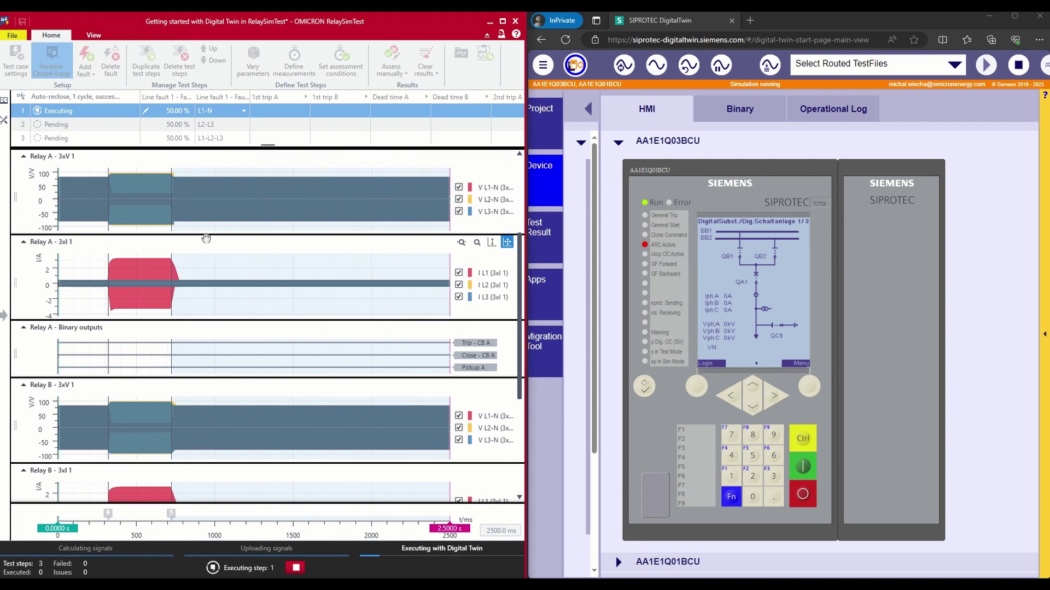